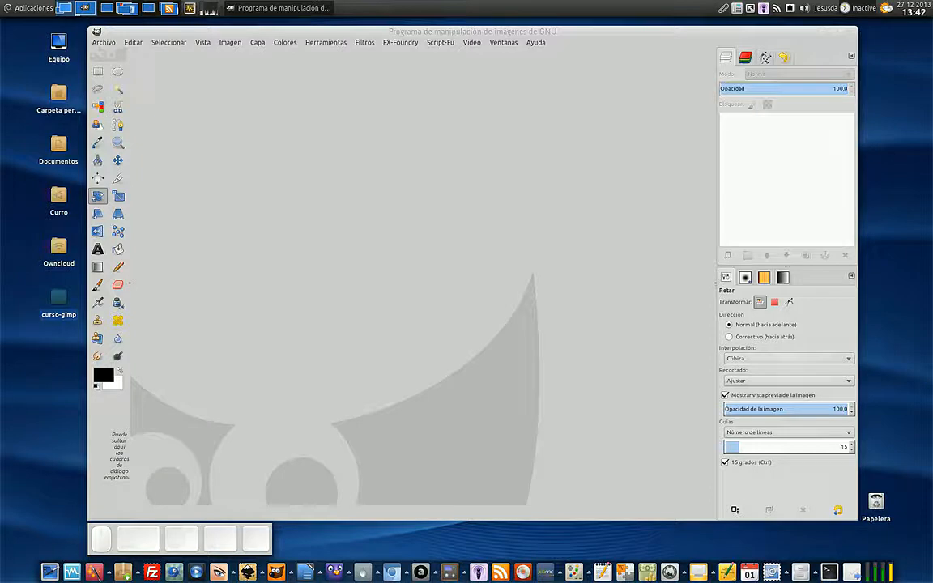
Step: Open selecciones1.xcf from the curso-gimp exercise folder ejercicios/09-selecciones in GIMP
{"action": "double_click", "coordinate": [58, 323]}
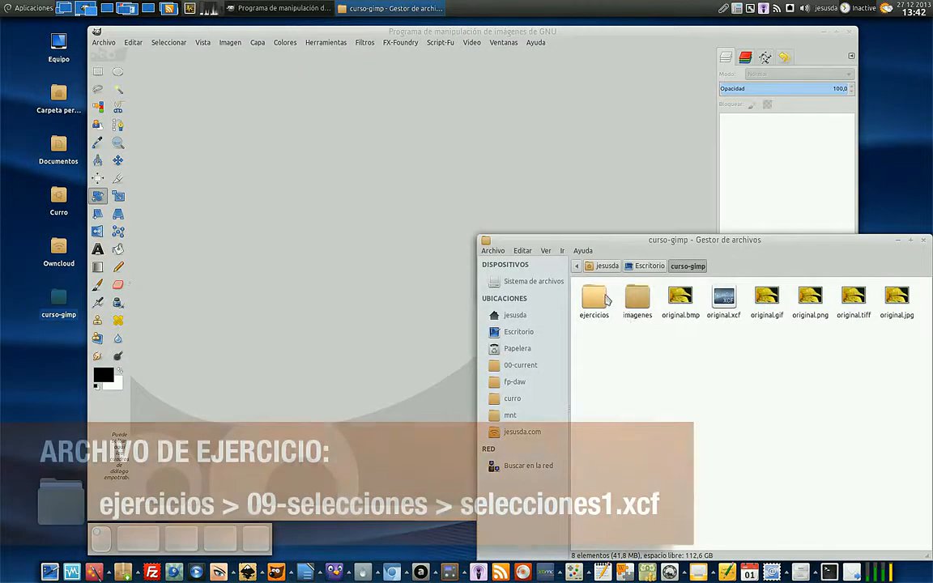
{"action": "double_click", "coordinate": [606, 298]}
{"action": "double_click", "coordinate": [648, 296]}
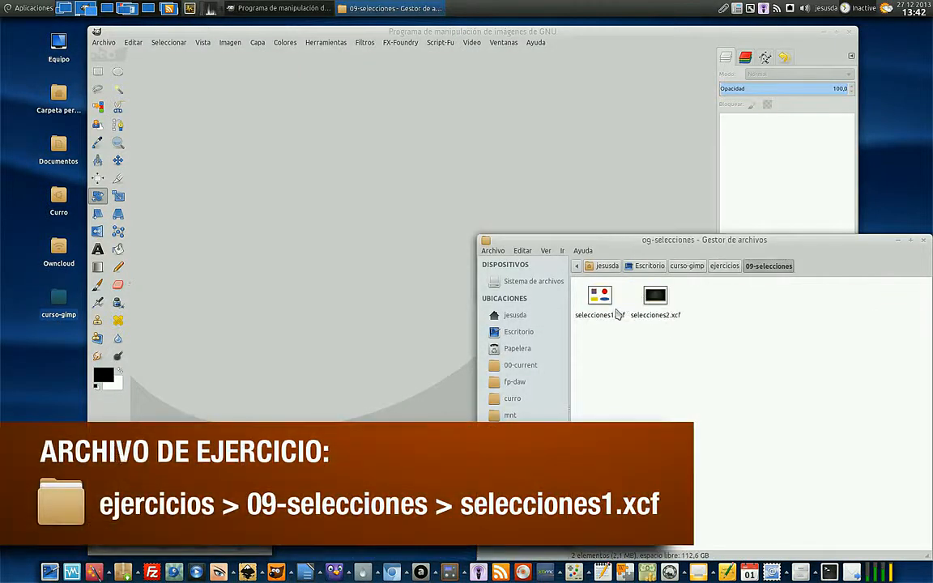
{"action": "left_click", "coordinate": [616, 318]}
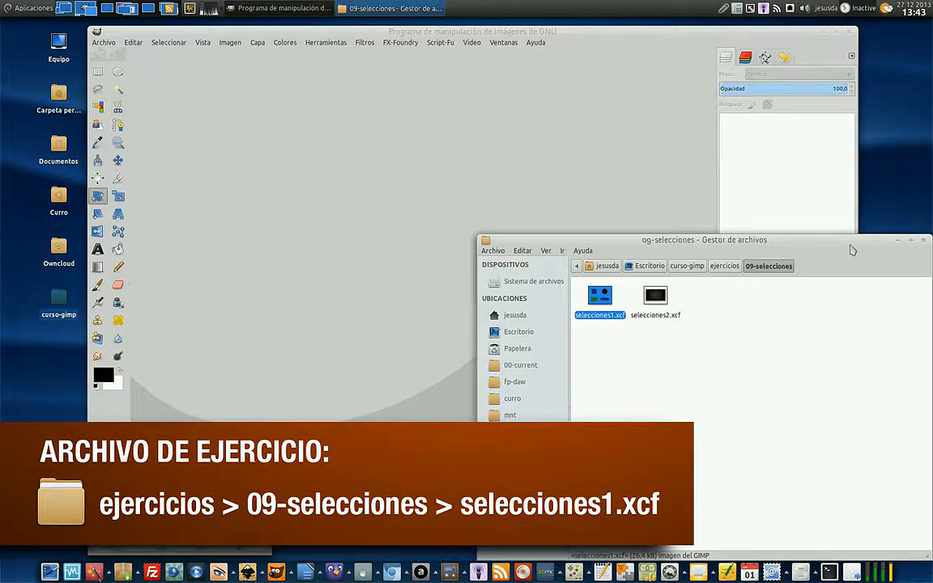
{"action": "left_click", "coordinate": [897, 240]}
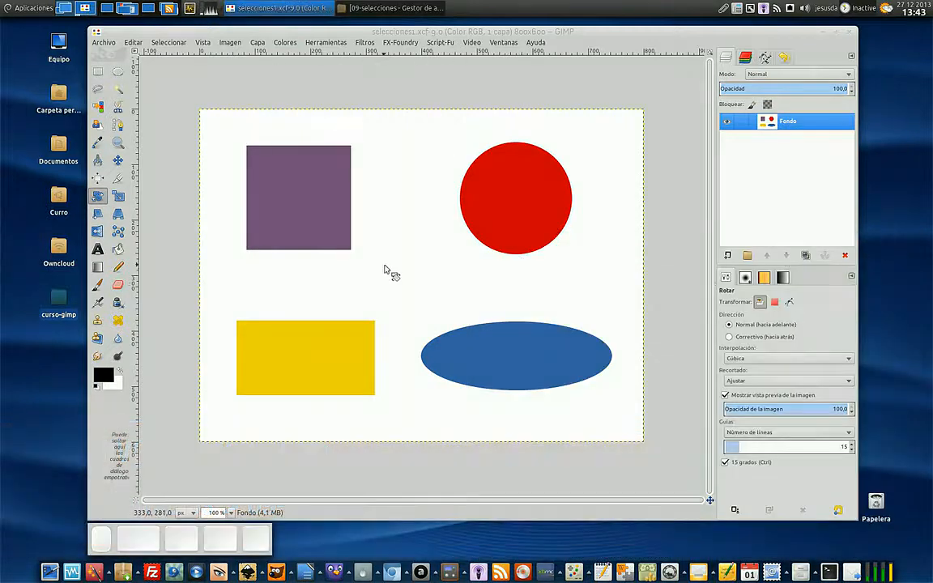
Step: Paint a straight black Paintbrush line from below the yellow rectangle across to just beyond the red circle's upper right
{"action": "left_click", "coordinate": [97, 72]}
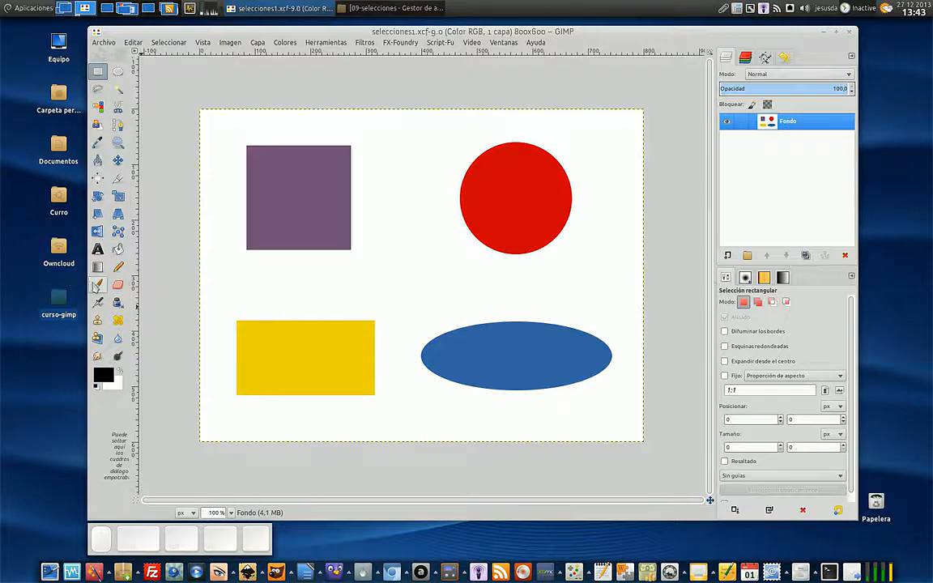
{"action": "key", "text": "p"}
{"action": "left_click", "coordinate": [222, 413]}
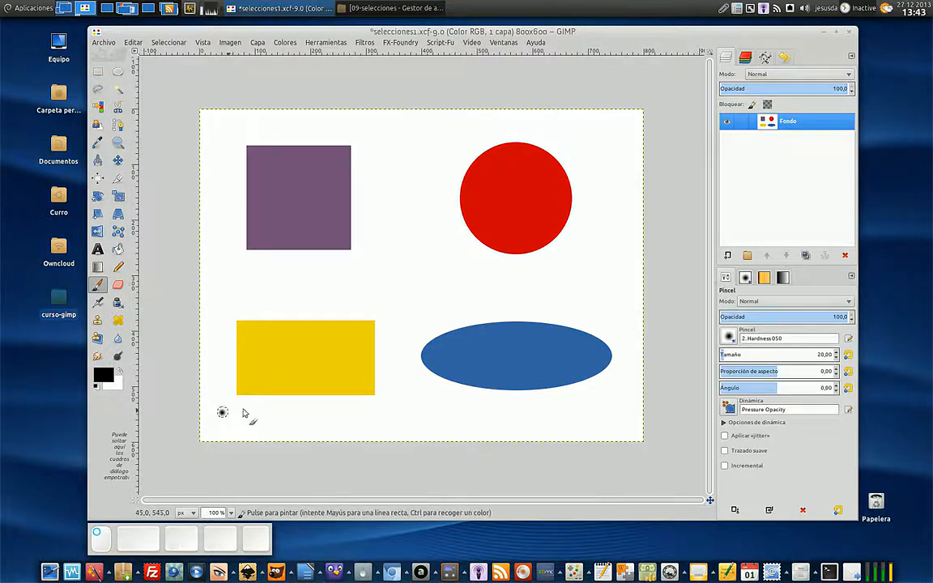
{"action": "left_click", "coordinate": [597, 148], "text": "shift"}
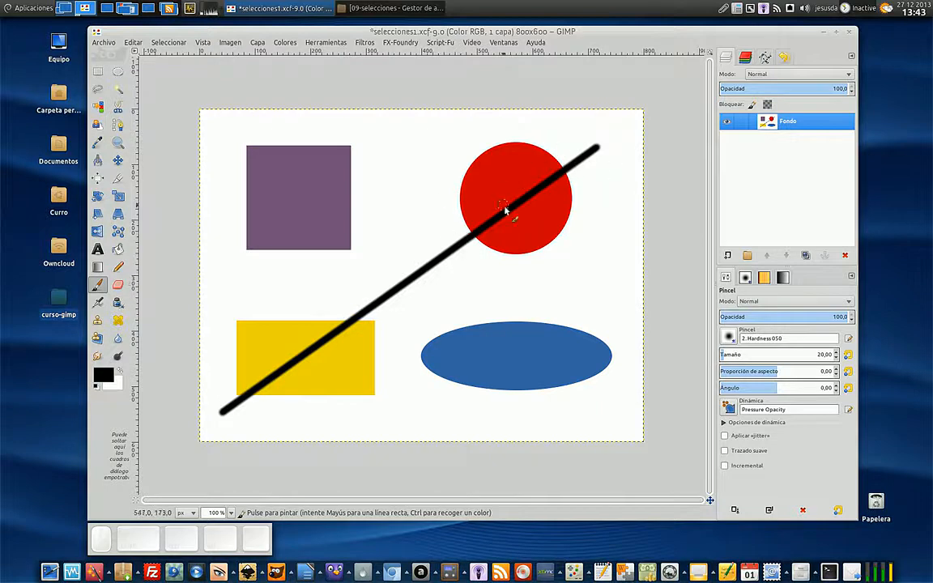
Step: Undo the straight black line and its starting dot
{"action": "key", "text": "ctrl"}
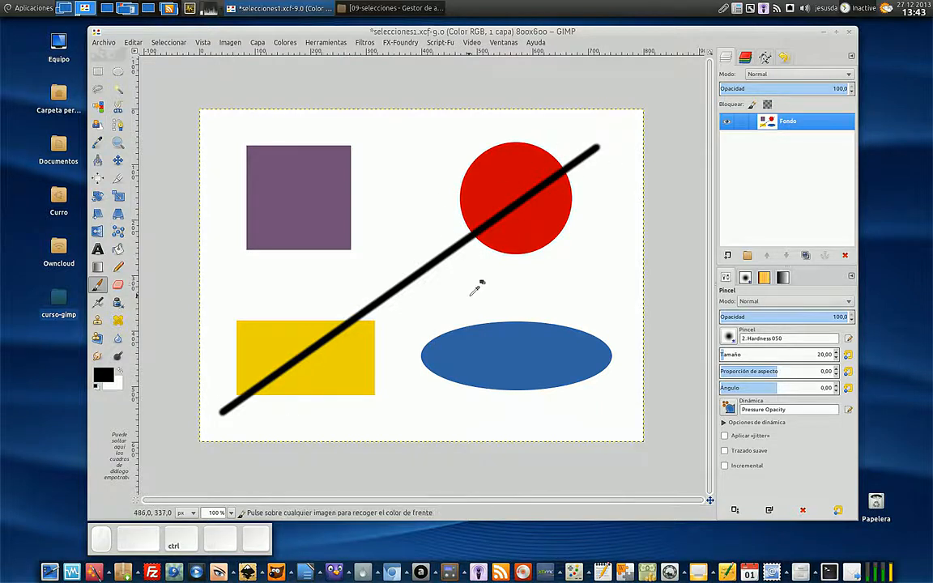
{"action": "key", "text": "ctrl+z"}
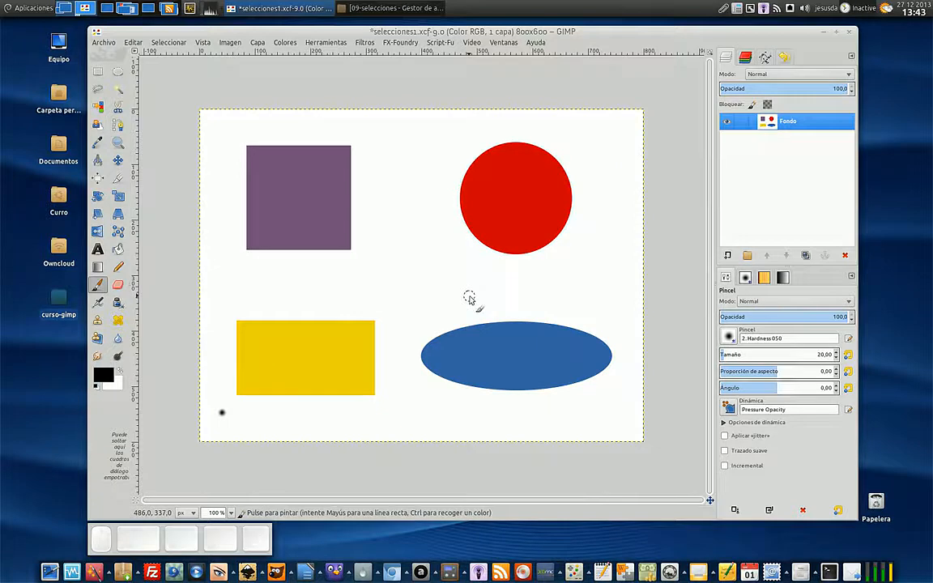
{"action": "key", "text": "ctrl+z"}
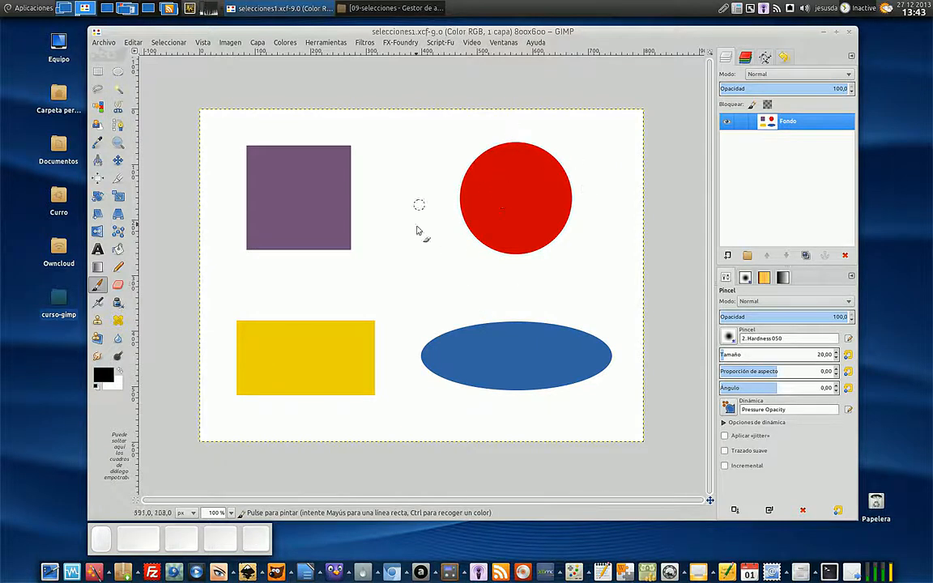
Step: Paint a freehand black brush stroke over the red circle and undo it
{"action": "mouse_move", "coordinate": [464, 246]}
{"action": "left_mouse_down"}
{"action": "mouse_move", "coordinate": [550, 179]}
{"action": "mouse_move", "coordinate": [563, 188]}
{"action": "mouse_move", "coordinate": [567, 215]}
{"action": "mouse_move", "coordinate": [550, 245]}
{"action": "mouse_move", "coordinate": [537, 245]}
{"action": "mouse_move", "coordinate": [560, 240]}
{"action": "mouse_move", "coordinate": [560, 227]}
{"action": "mouse_move", "coordinate": [553, 249]}
{"action": "mouse_move", "coordinate": [485, 248]}
{"action": "mouse_move", "coordinate": [512, 252]}
{"action": "mouse_move", "coordinate": [564, 234]}
{"action": "mouse_move", "coordinate": [531, 239]}
{"action": "mouse_move", "coordinate": [538, 209]}
{"action": "left_mouse_up"}
{"action": "key", "text": "ctrl"}
{"action": "key", "text": "ctrl+z"}
{"action": "key", "text": "ctrl+z"}
{"action": "key", "text": "ctrl+z"}
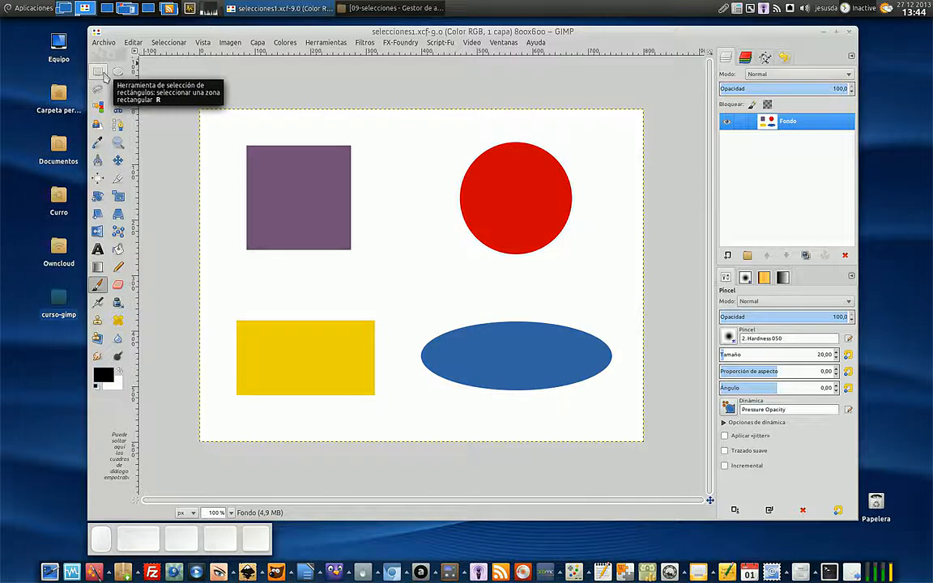
Step: Make a rectangular selection of about 133 × 126 px in the white area between square and circle, and clear it
{"action": "left_click", "coordinate": [100, 73]}
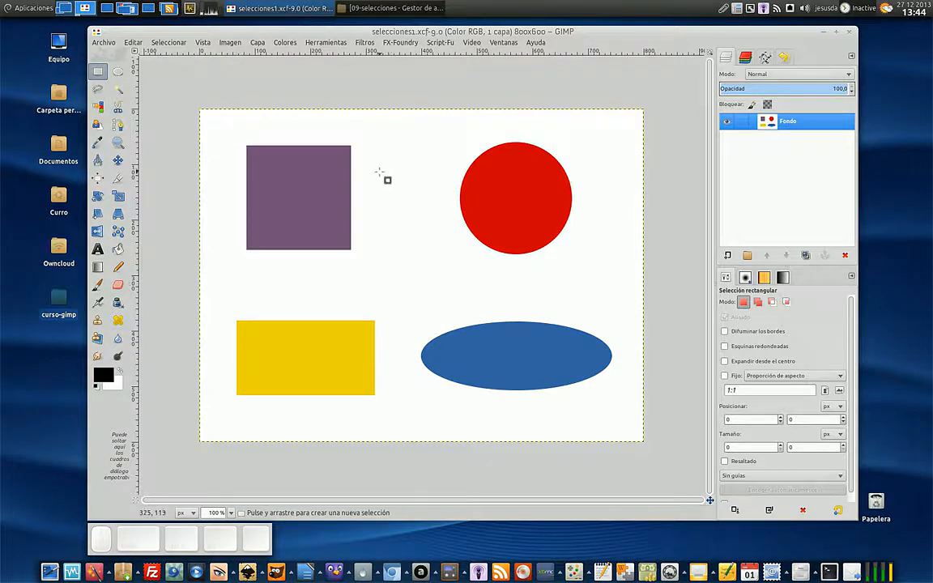
{"action": "left_click_drag", "start_coordinate": [372, 173], "coordinate": [445, 243]}
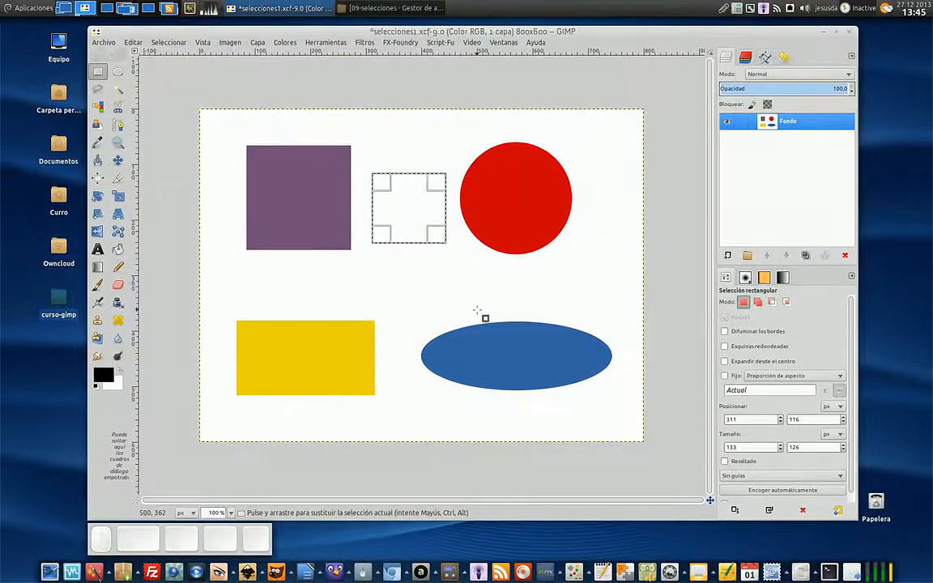
{"action": "left_click", "coordinate": [402, 270]}
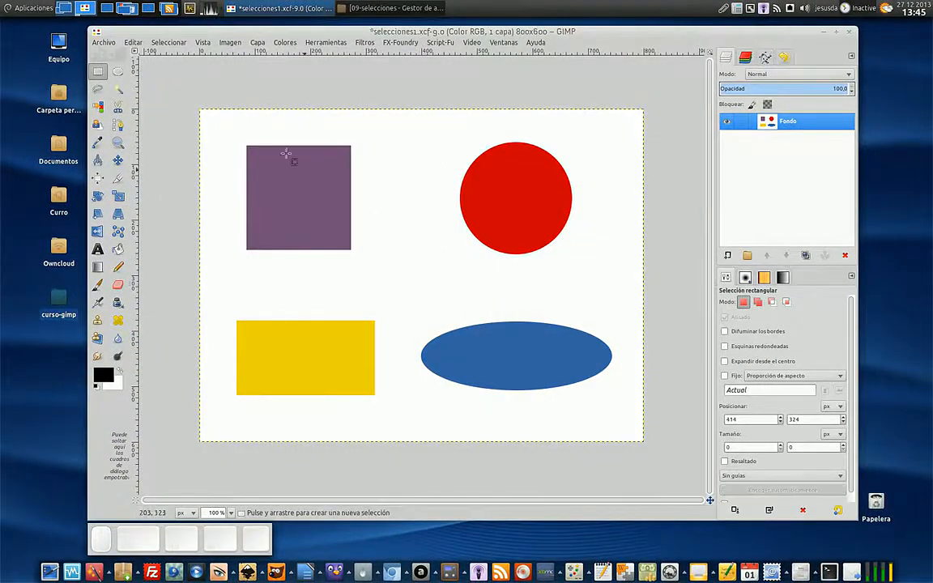
Step: Paint a black Paintbrush stroke across the purple square with no selection active, and undo it
{"action": "left_click", "coordinate": [98, 285]}
{"action": "left_click_drag", "start_coordinate": [228, 264], "coordinate": [433, 175]}
{"action": "key", "text": "ctrl"}
{"action": "key", "text": "ctrl+z"}
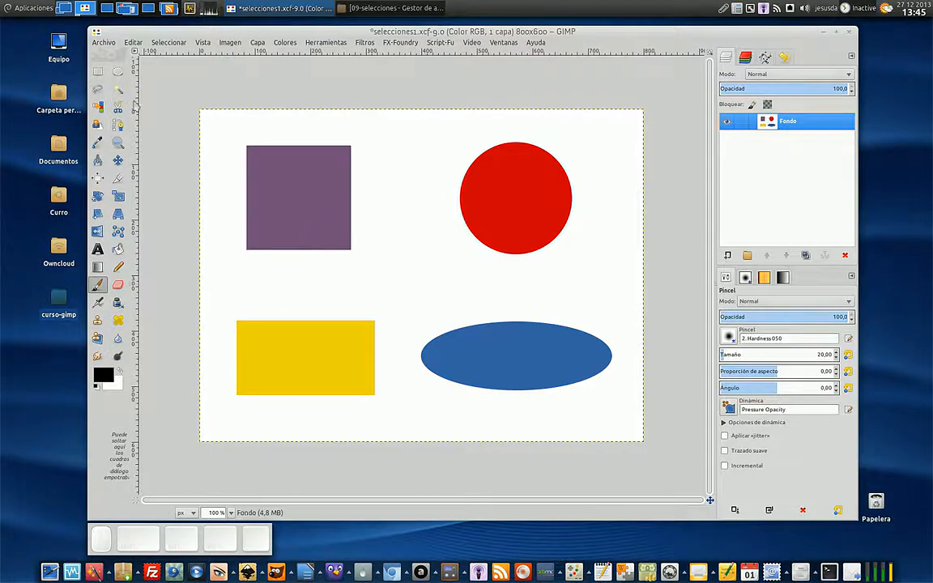
Step: Make a rectangular selection of about 189 × 190 px that fits the purple square
{"action": "left_click", "coordinate": [99, 72]}
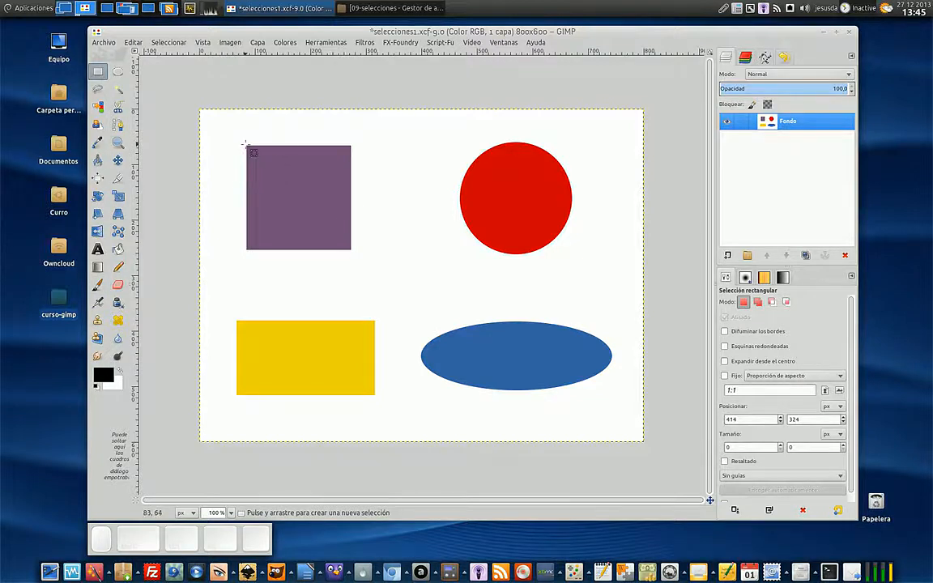
{"action": "left_click_drag", "start_coordinate": [246, 145], "coordinate": [351, 251]}
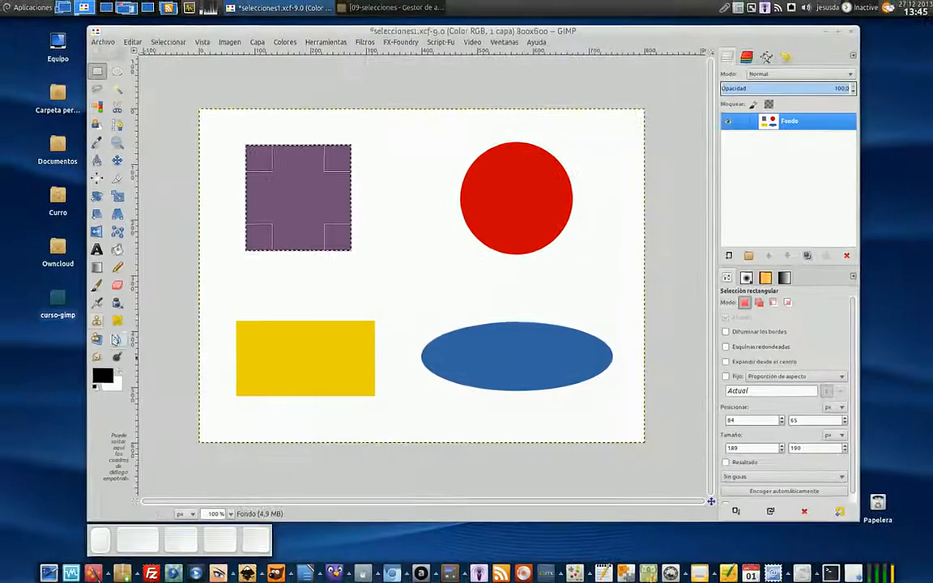
Step: Paint the selected purple square fully black with the Paintbrush, running strokes past its edges, and undo the painting
{"action": "left_click", "coordinate": [97, 284]}
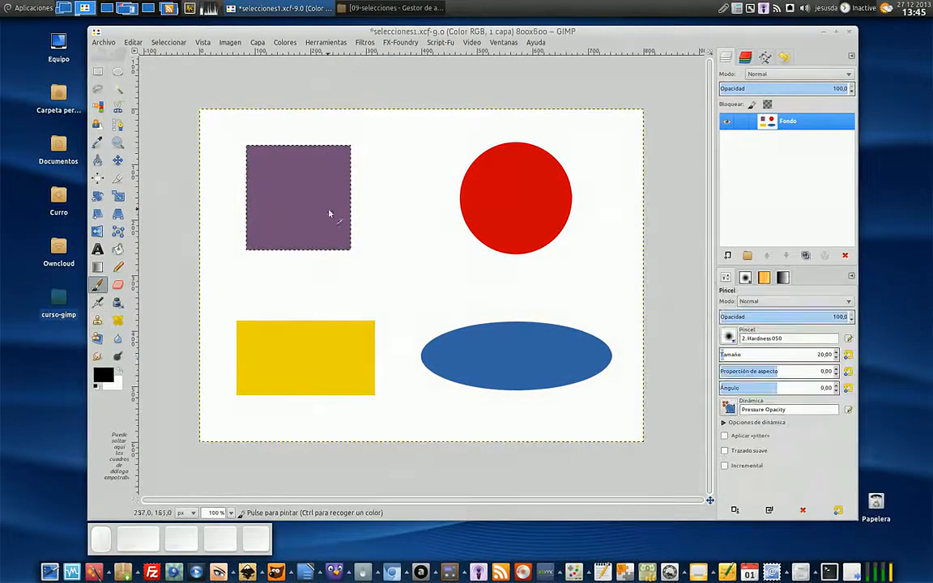
{"action": "left_click", "coordinate": [344, 221]}
{"action": "left_click_drag", "start_coordinate": [343, 221], "coordinate": [317, 255]}
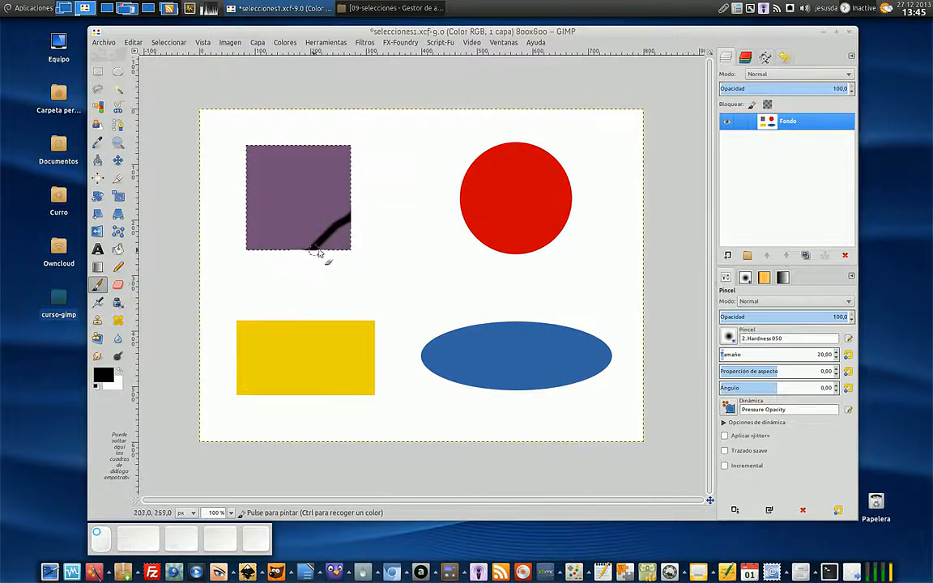
{"action": "mouse_move", "coordinate": [381, 211]}
{"action": "left_mouse_down"}
{"action": "mouse_move", "coordinate": [160, 250]}
{"action": "mouse_move", "coordinate": [470, 191]}
{"action": "mouse_move", "coordinate": [167, 170]}
{"action": "mouse_move", "coordinate": [350, 146]}
{"action": "left_mouse_up"}
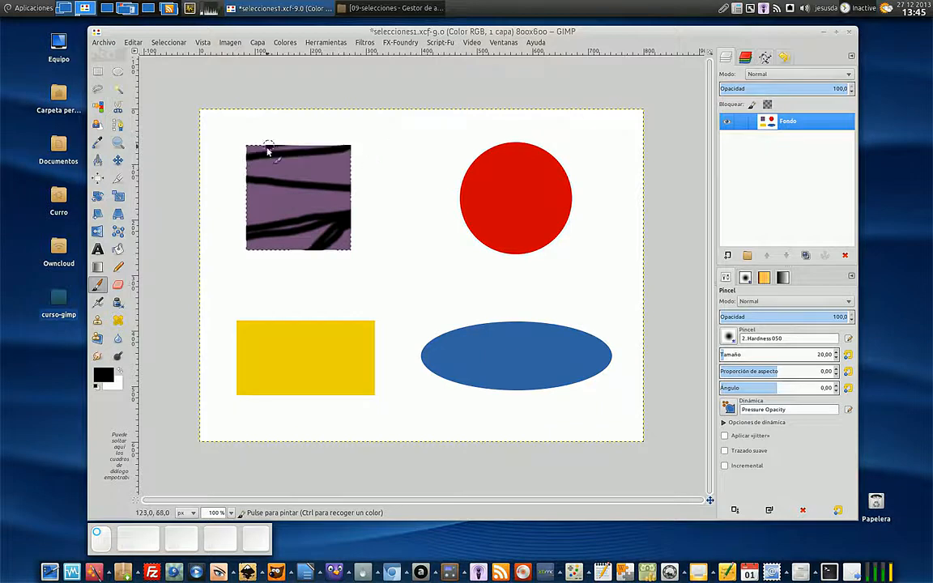
{"action": "left_click_drag", "start_coordinate": [275, 144], "coordinate": [279, 252]}
{"action": "mouse_move", "coordinate": [284, 297]}
{"action": "left_mouse_down"}
{"action": "mouse_move", "coordinate": [303, 144]}
{"action": "mouse_move", "coordinate": [337, 187]}
{"action": "mouse_move", "coordinate": [203, 229]}
{"action": "mouse_move", "coordinate": [350, 191]}
{"action": "mouse_move", "coordinate": [311, 230]}
{"action": "mouse_move", "coordinate": [376, 189]}
{"action": "mouse_move", "coordinate": [339, 246]}
{"action": "mouse_move", "coordinate": [354, 255]}
{"action": "mouse_move", "coordinate": [266, 248]}
{"action": "mouse_move", "coordinate": [303, 236]}
{"action": "mouse_move", "coordinate": [370, 244]}
{"action": "mouse_move", "coordinate": [242, 242]}
{"action": "mouse_move", "coordinate": [376, 229]}
{"action": "mouse_move", "coordinate": [357, 209]}
{"action": "mouse_move", "coordinate": [374, 208]}
{"action": "mouse_move", "coordinate": [182, 227]}
{"action": "left_mouse_up"}
{"action": "mouse_move", "coordinate": [375, 213]}
{"action": "left_mouse_down"}
{"action": "mouse_move", "coordinate": [219, 202]}
{"action": "mouse_move", "coordinate": [259, 199]}
{"action": "mouse_move", "coordinate": [235, 166]}
{"action": "mouse_move", "coordinate": [431, 181]}
{"action": "mouse_move", "coordinate": [423, 171]}
{"action": "mouse_move", "coordinate": [320, 160]}
{"action": "mouse_move", "coordinate": [202, 167]}
{"action": "mouse_move", "coordinate": [391, 148]}
{"action": "left_mouse_up"}
{"action": "mouse_move", "coordinate": [327, 163]}
{"action": "left_mouse_down"}
{"action": "mouse_move", "coordinate": [245, 196]}
{"action": "mouse_move", "coordinate": [373, 209]}
{"action": "left_mouse_up"}
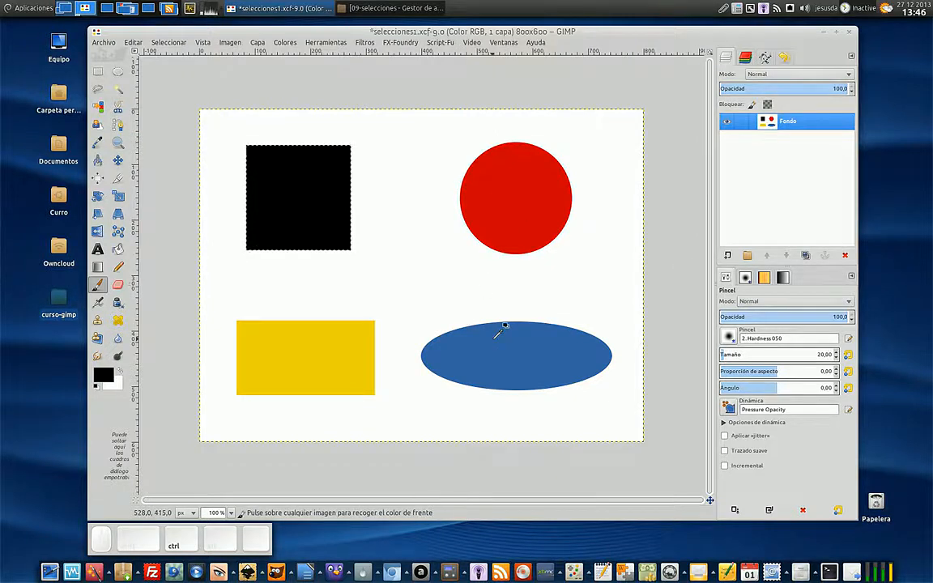
{"action": "key", "text": "ctrl+z"}
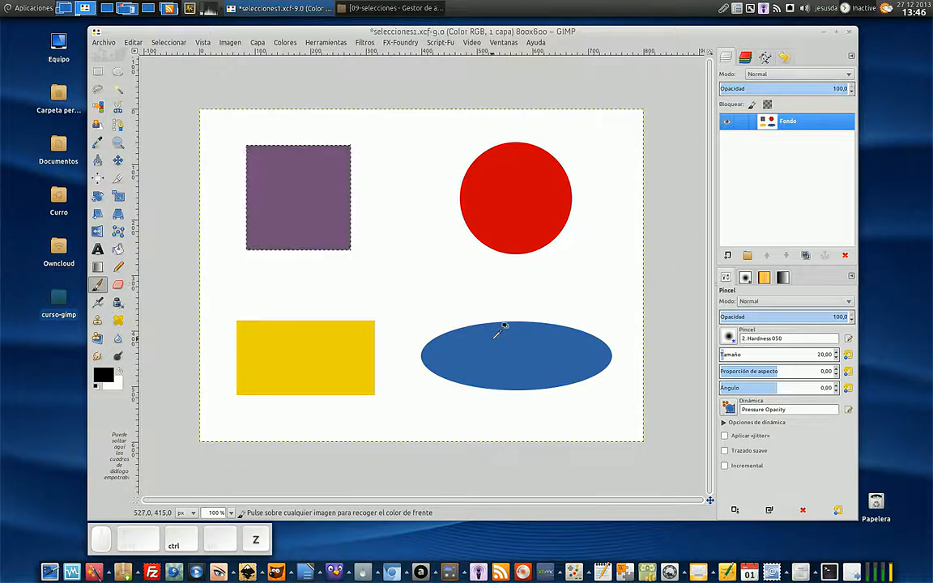
Step: Replace the selection with a rectangular one of about 247 × 135 px around the yellow rectangle
{"action": "left_click", "coordinate": [98, 72]}
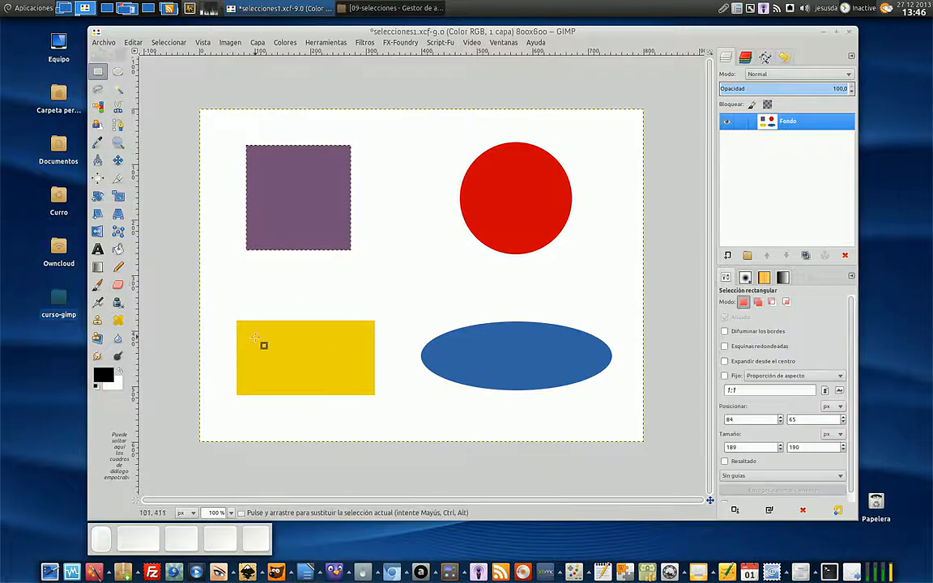
{"action": "left_click_drag", "start_coordinate": [237, 321], "coordinate": [375, 396]}
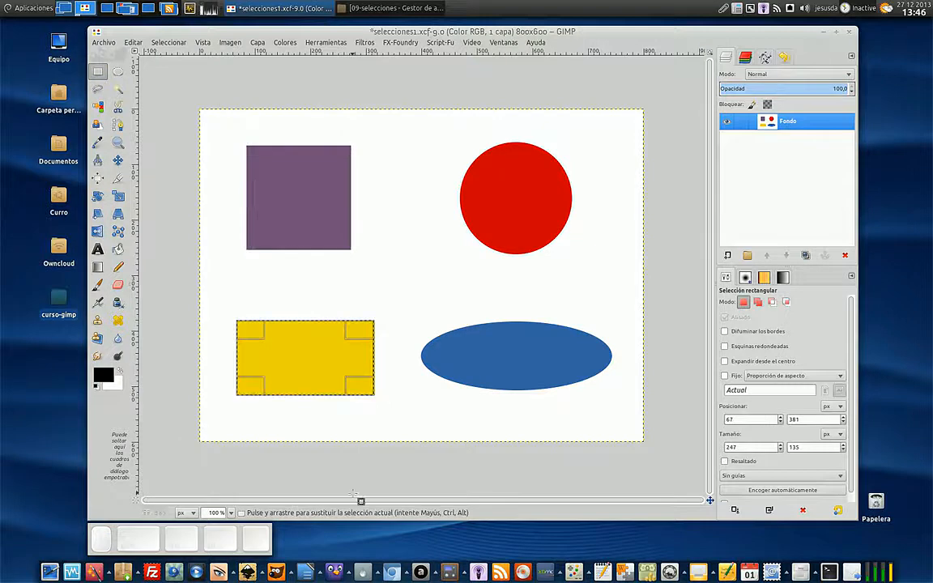
Step: Fit an elliptical selection of about 203 × 204 px to the red circle by adjusting its edges, and confirm it
{"action": "left_click", "coordinate": [119, 71]}
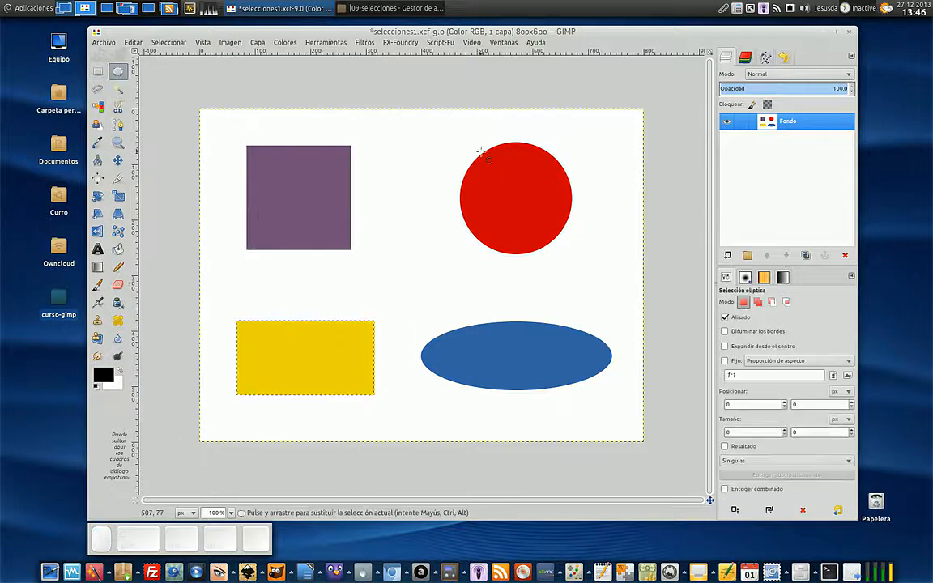
{"action": "left_click_drag", "start_coordinate": [455, 137], "coordinate": [571, 251]}
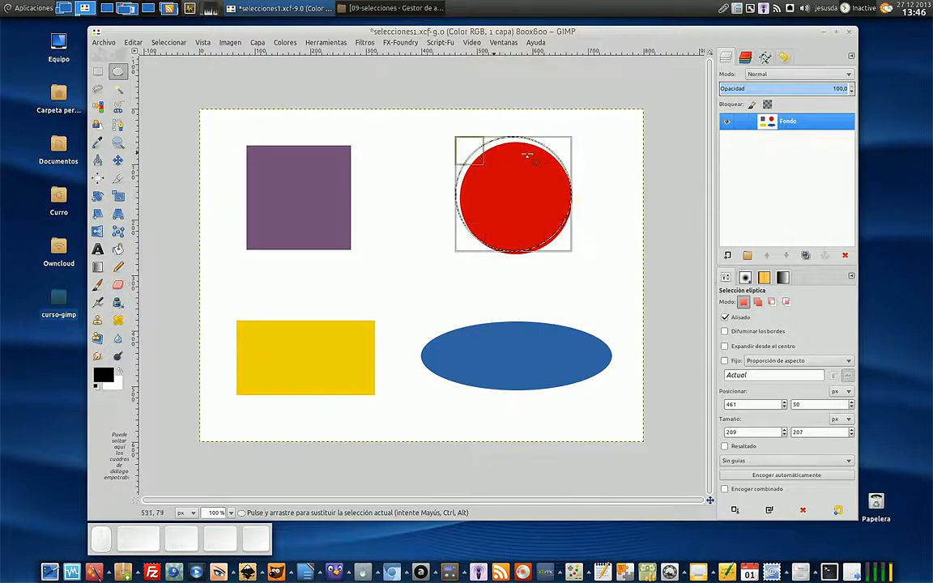
{"action": "left_click_drag", "start_coordinate": [509, 152], "coordinate": [528, 161]}
{"action": "mouse_move", "coordinate": [529, 251]}
{"action": "left_mouse_down"}
{"action": "mouse_move", "coordinate": [527, 264]}
{"action": "mouse_move", "coordinate": [536, 253]}
{"action": "left_mouse_up"}
{"action": "left_click_drag", "start_coordinate": [558, 208], "coordinate": [559, 209]}
{"action": "left_click_drag", "start_coordinate": [477, 197], "coordinate": [478, 199]}
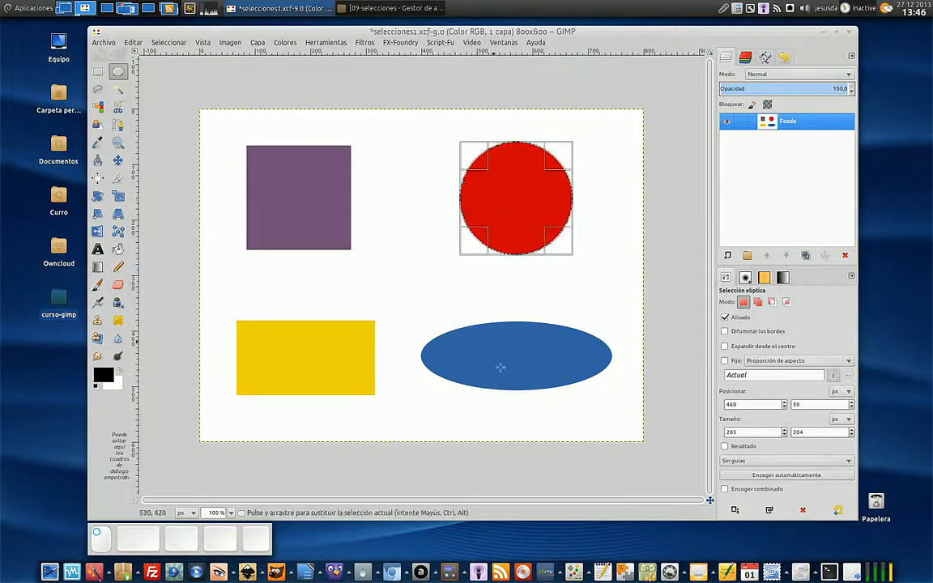
{"action": "left_click", "coordinate": [528, 193]}
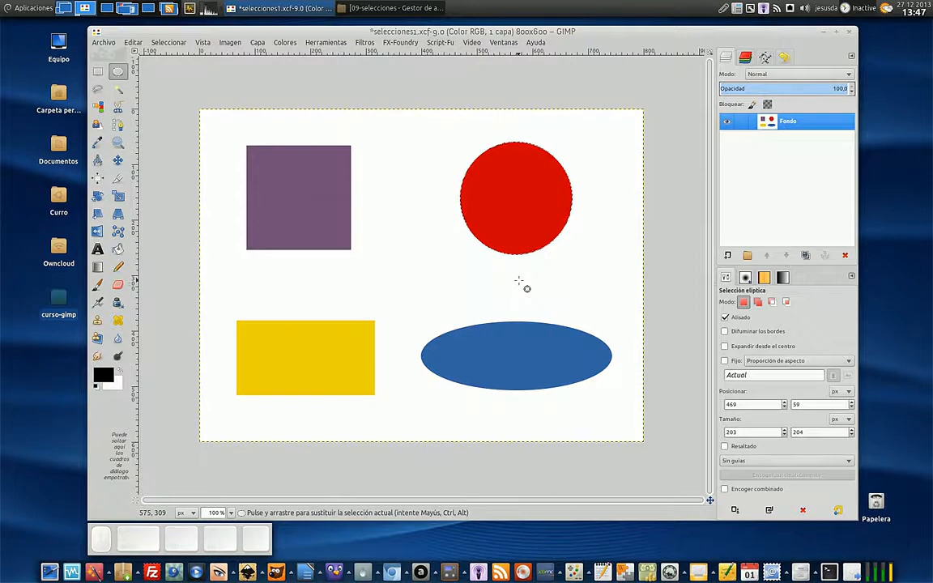
Step: Draw an elliptical selection over the blue ellipse and adjust its position and edges to about 344 × 125 px
{"action": "left_click_drag", "start_coordinate": [400, 313], "coordinate": [614, 379]}
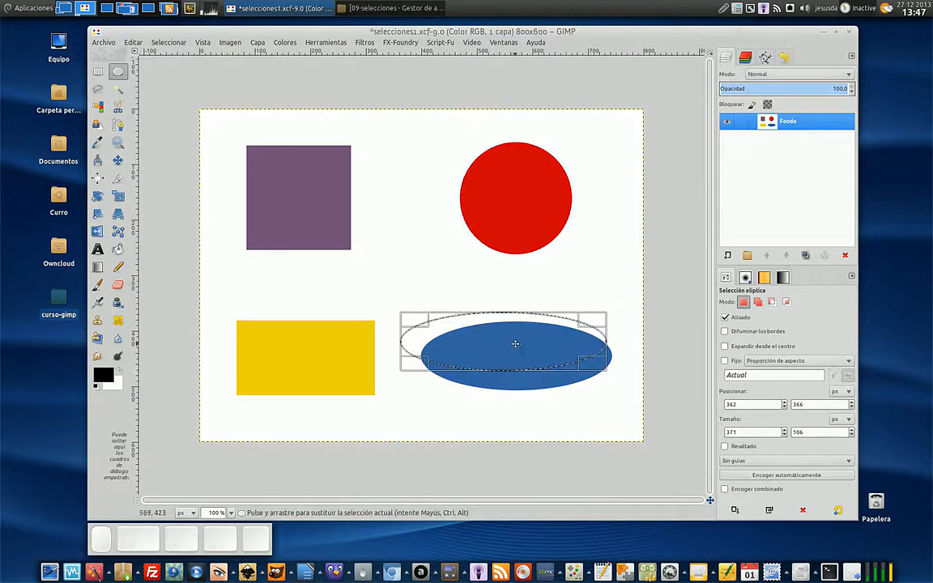
{"action": "left_click_drag", "start_coordinate": [511, 337], "coordinate": [523, 395]}
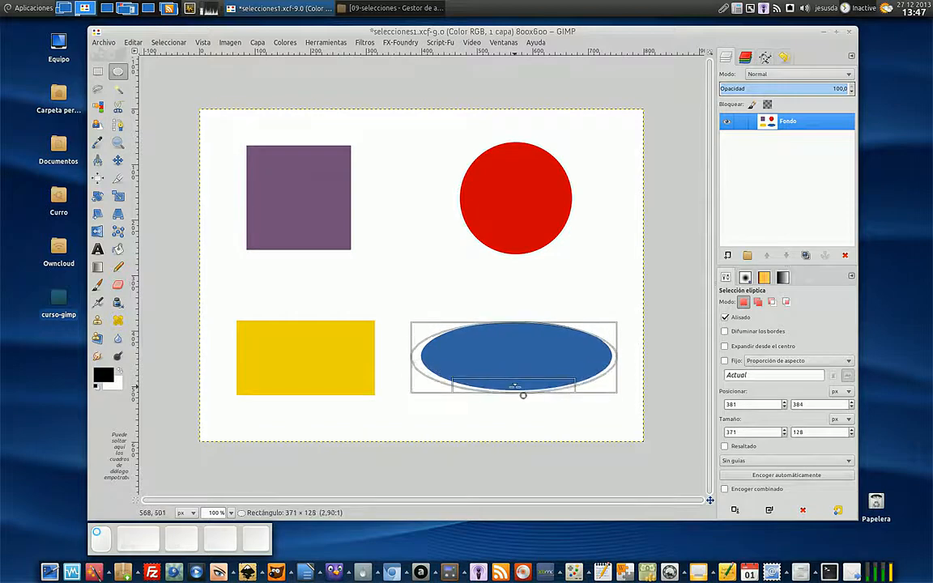
{"action": "left_click_drag", "start_coordinate": [428, 360], "coordinate": [436, 360]}
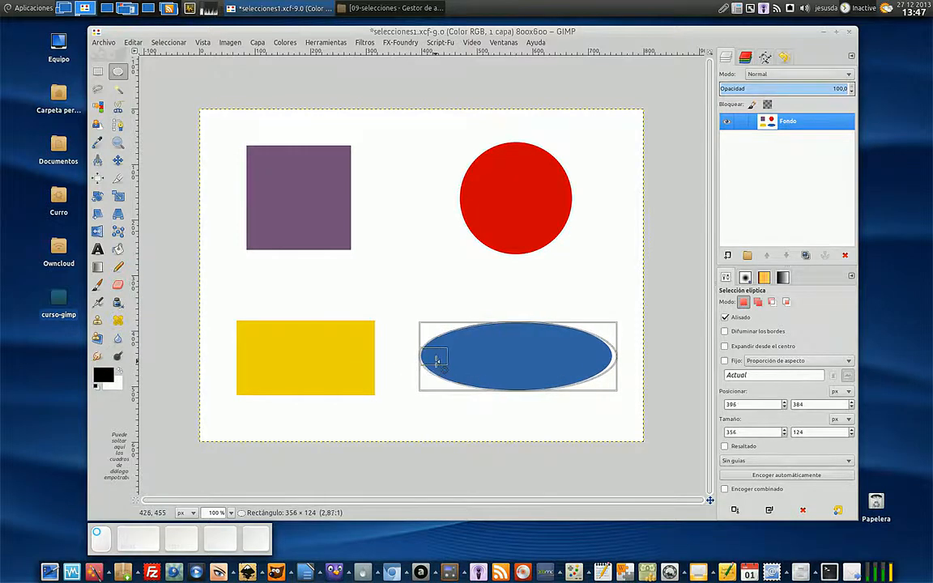
{"action": "left_click_drag", "start_coordinate": [601, 357], "coordinate": [598, 357]}
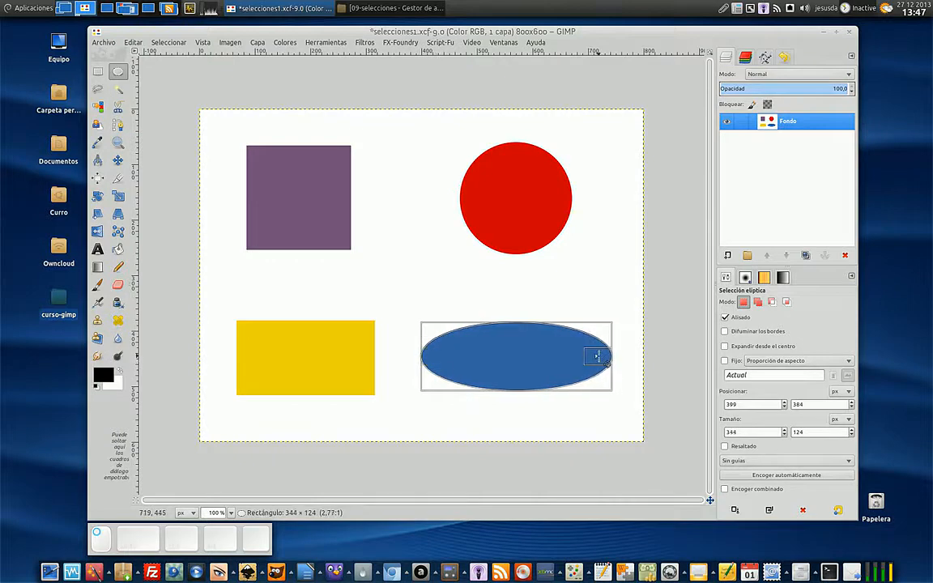
{"action": "mouse_move", "coordinate": [512, 328]}
{"action": "left_mouse_down"}
{"action": "mouse_move", "coordinate": [518, 346]}
{"action": "mouse_move", "coordinate": [520, 333]}
{"action": "left_mouse_up"}
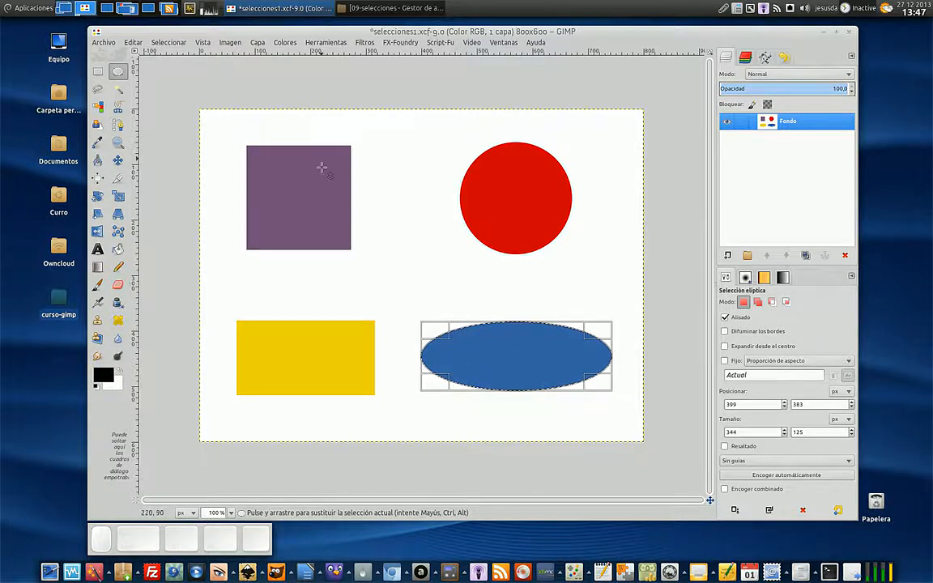
Step: Clear the blue ellipse's selection and fit a new elliptical selection of about 204 × 204 px to the red circle
{"action": "left_click", "coordinate": [440, 232]}
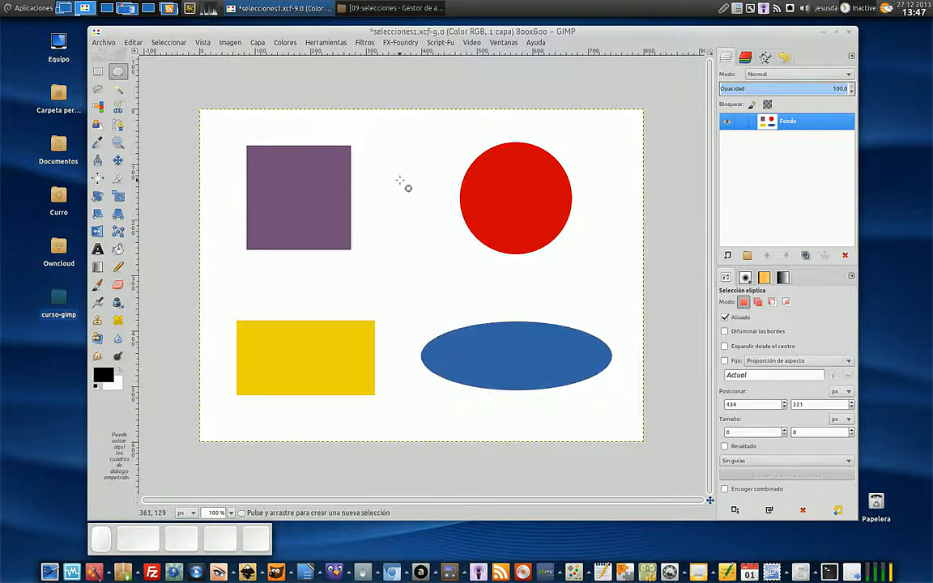
{"action": "left_click_drag", "start_coordinate": [434, 132], "coordinate": [556, 253]}
{"action": "left_click_drag", "start_coordinate": [469, 172], "coordinate": [477, 194]}
{"action": "left_click_drag", "start_coordinate": [557, 198], "coordinate": [552, 198]}
{"action": "left_click_drag", "start_coordinate": [533, 259], "coordinate": [534, 255]}
{"action": "left_click_drag", "start_coordinate": [513, 147], "coordinate": [515, 151]}
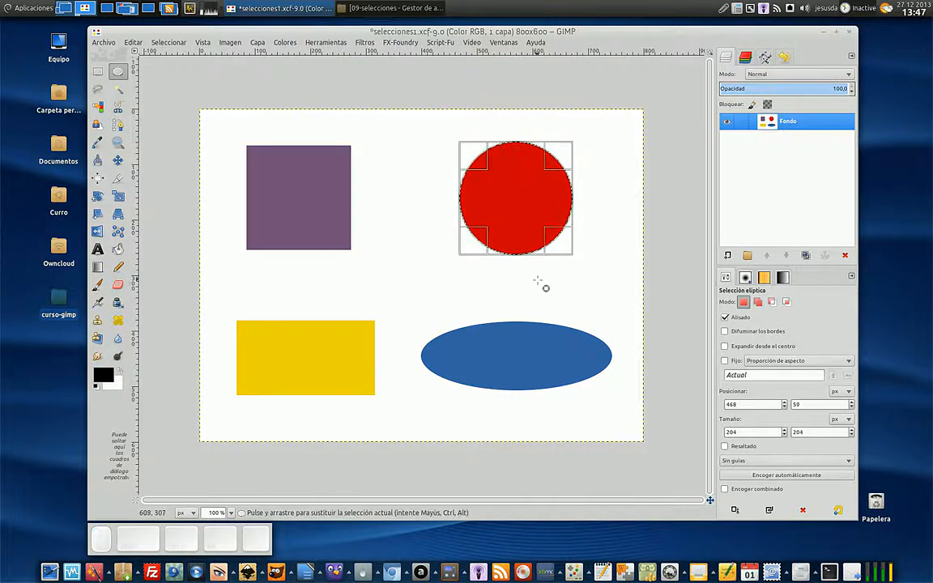
Step: Spray black Airbrush strokes over the selected red circle and undo them
{"action": "left_click", "coordinate": [97, 302]}
{"action": "mouse_move", "coordinate": [450, 216]}
{"action": "left_mouse_down"}
{"action": "mouse_move", "coordinate": [584, 171]}
{"action": "mouse_move", "coordinate": [424, 198]}
{"action": "mouse_move", "coordinate": [485, 215]}
{"action": "mouse_move", "coordinate": [471, 237]}
{"action": "mouse_move", "coordinate": [484, 229]}
{"action": "mouse_move", "coordinate": [476, 214]}
{"action": "mouse_move", "coordinate": [459, 237]}
{"action": "mouse_move", "coordinate": [512, 260]}
{"action": "left_mouse_up"}
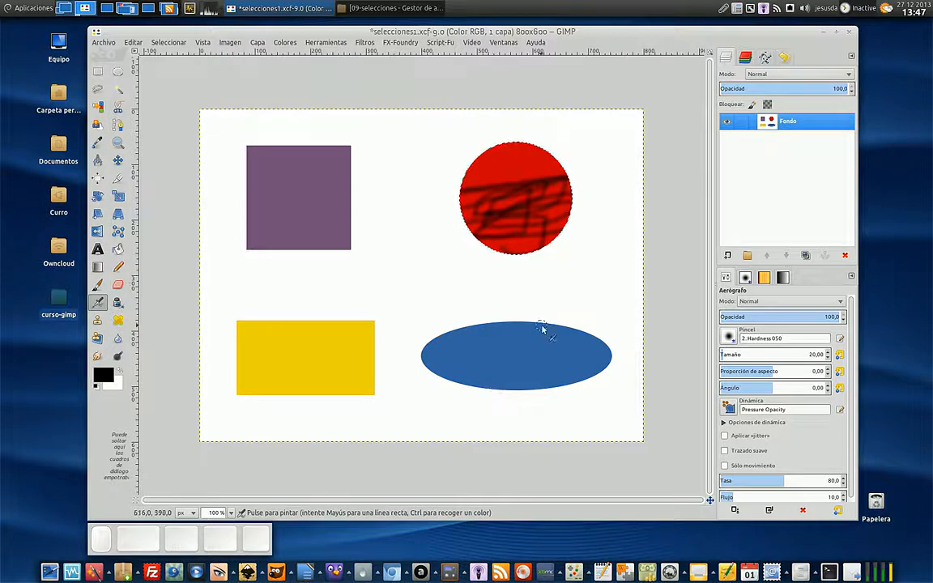
{"action": "key", "text": "ctrl"}
{"action": "key", "text": "ctrl+z"}
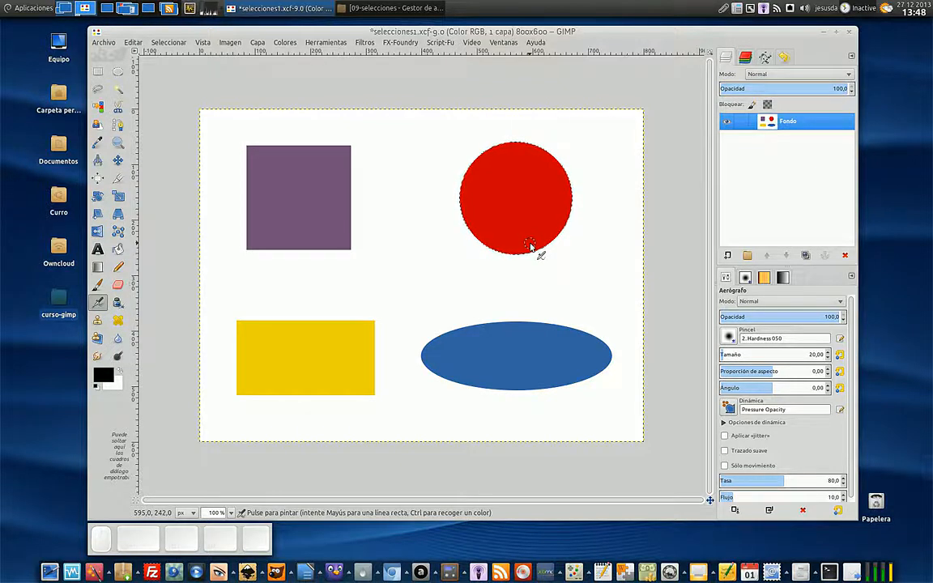
{"action": "key", "text": "ctrl"}
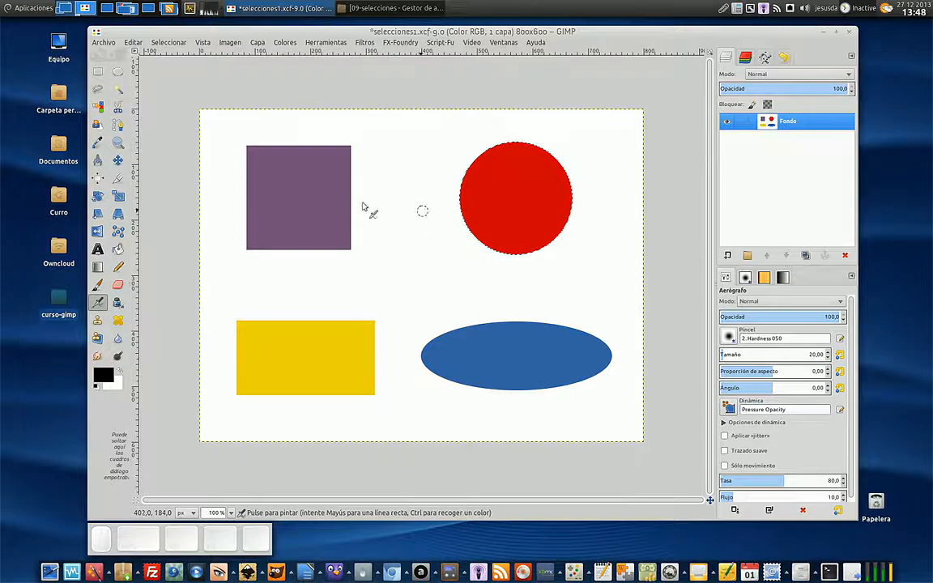
Step: Draw a rectangular selection of about 207 × 203 px enclosing the purple square with a small white margin
{"action": "left_click", "coordinate": [98, 71]}
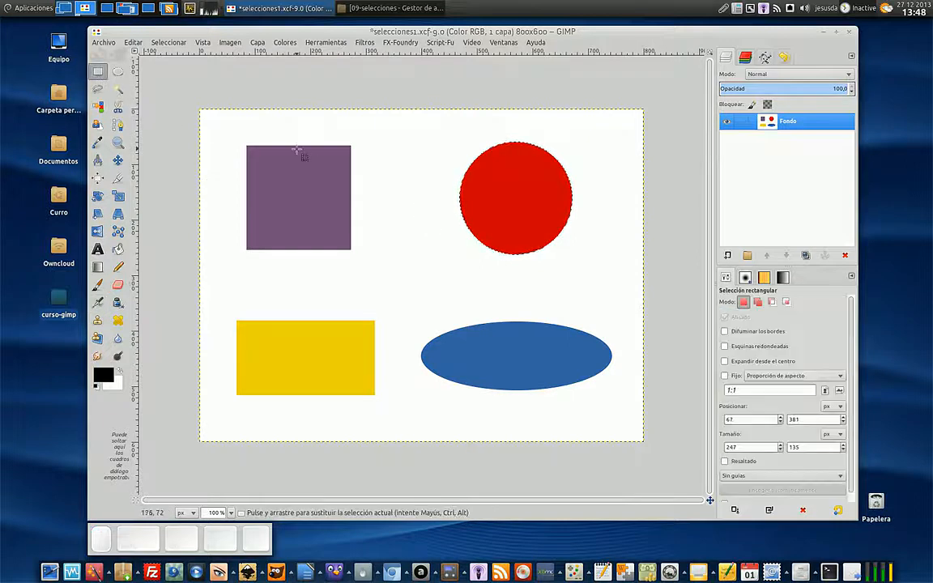
{"action": "left_click_drag", "start_coordinate": [241, 143], "coordinate": [356, 255]}
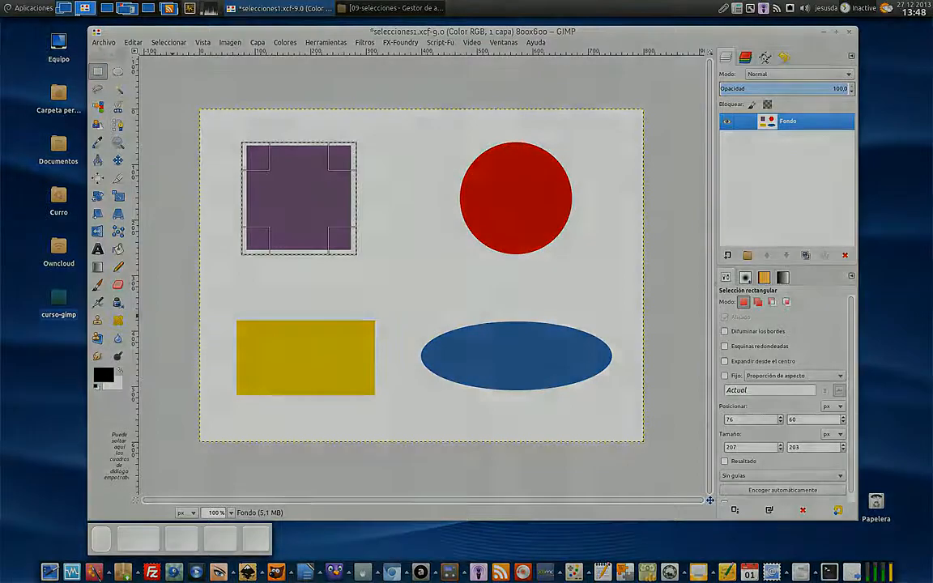